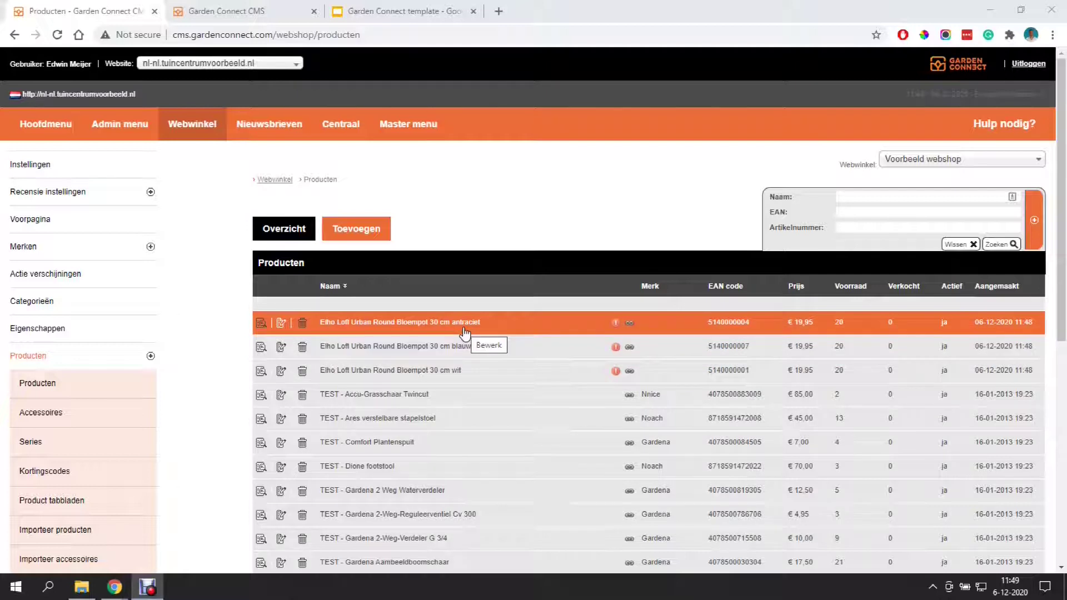
Open the Elho Loft Urban Round Bloempot 30 cm antraciet product for editing, check its 40 cm variation and collapse it
left_click(281, 323)
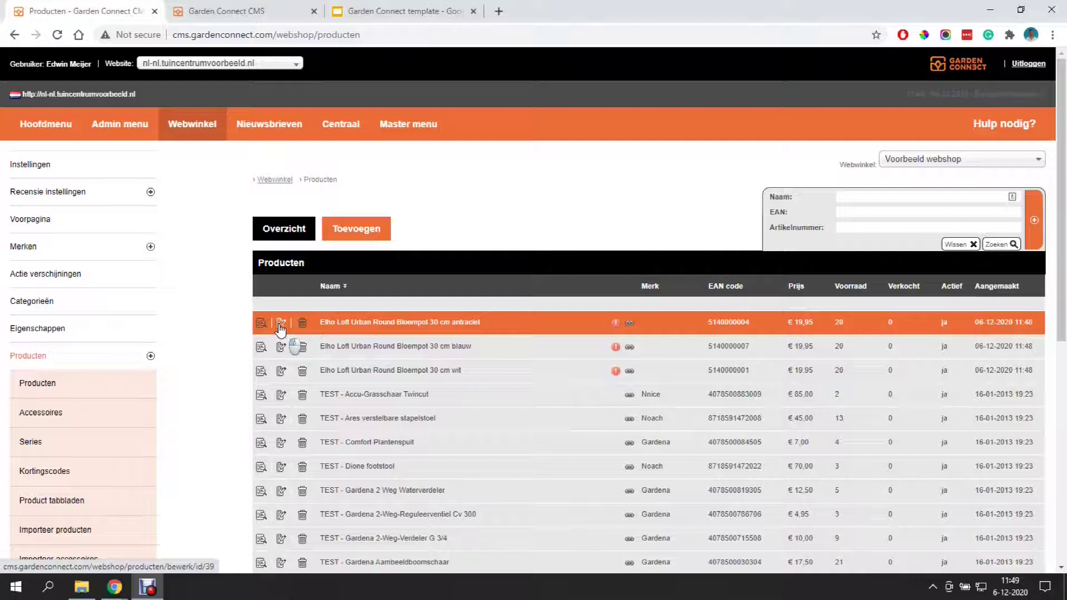
scroll(254, 317, "down", 5)
scroll(263, 301, "down", 7)
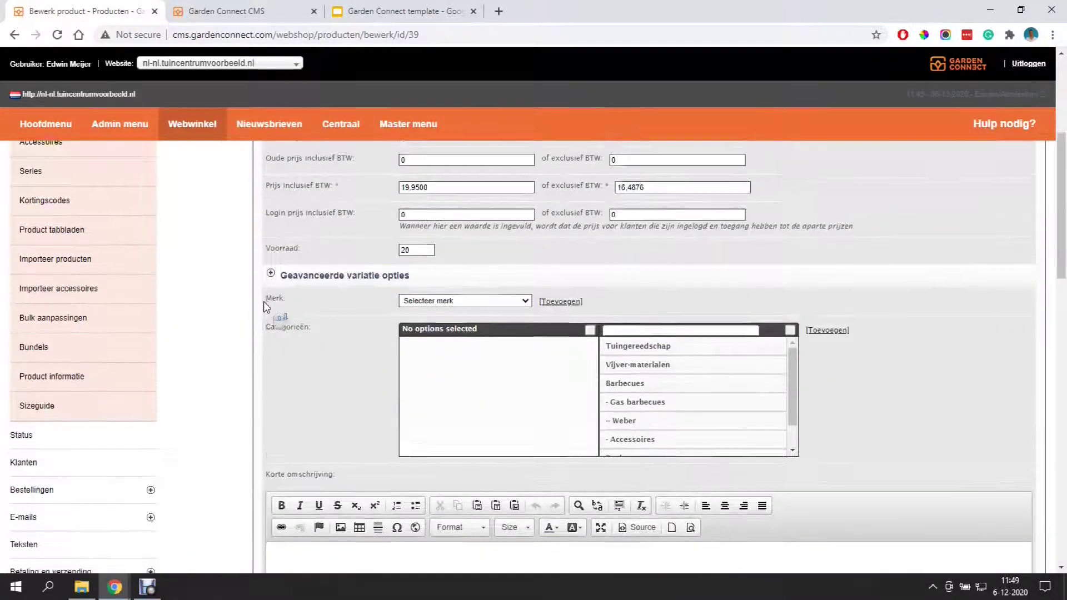
scroll(263, 301, "down", 10)
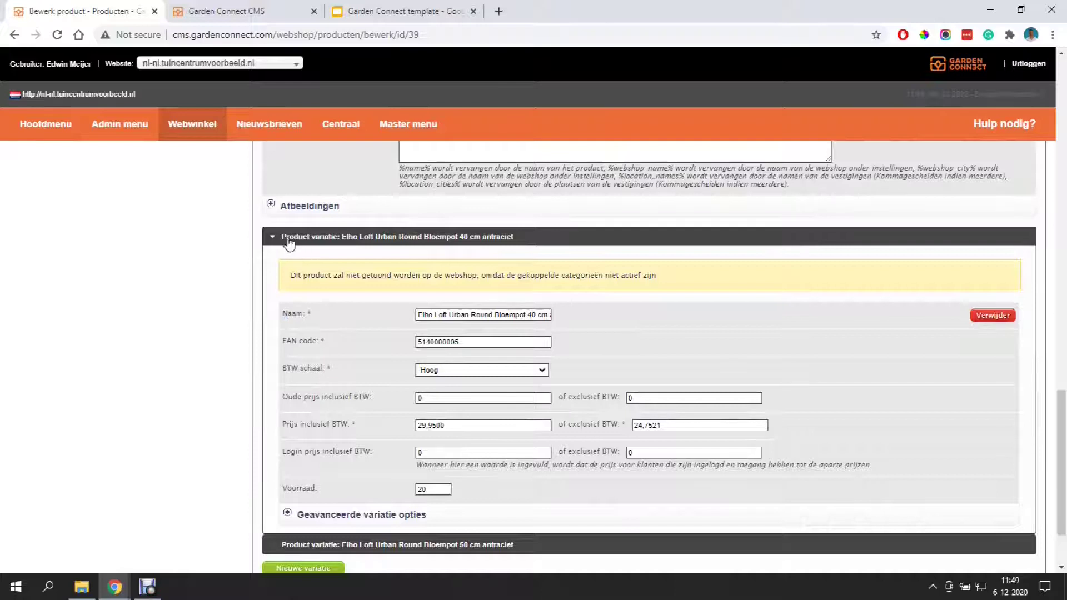
left_click(289, 237)
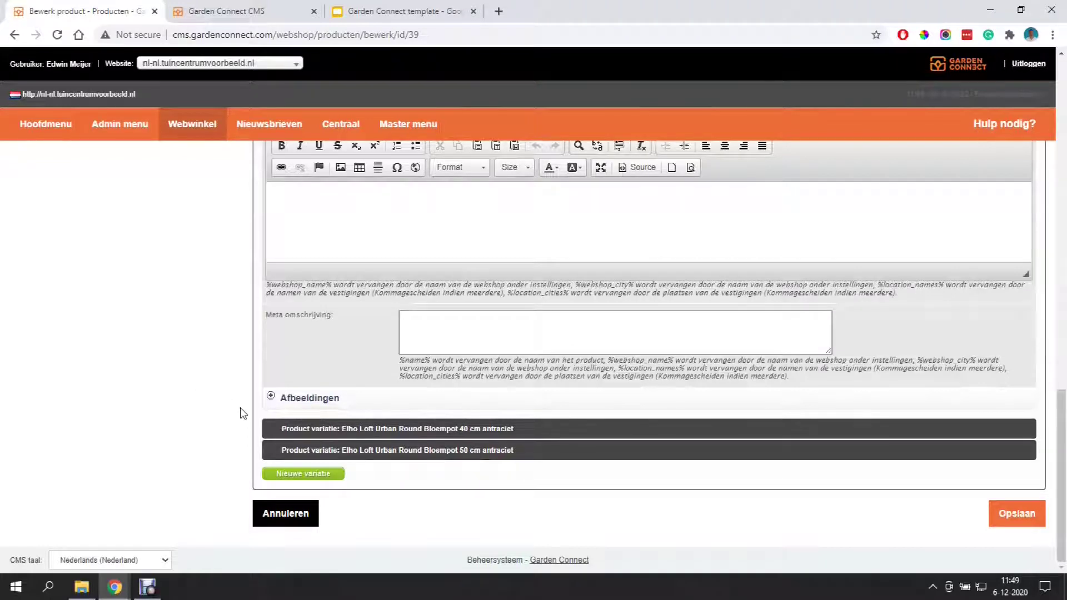
Add a blank product variation and expand the 50 cm antraciet variation to review its name, EAN code, prices and stock
left_click(295, 476)
scroll(192, 397, "down", 1)
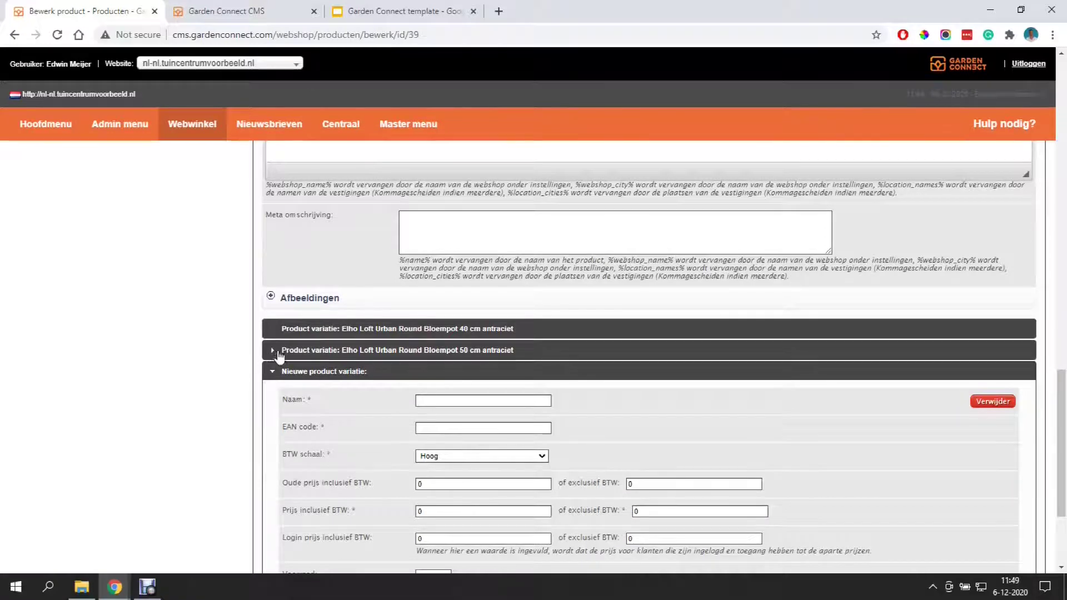
left_click(332, 351)
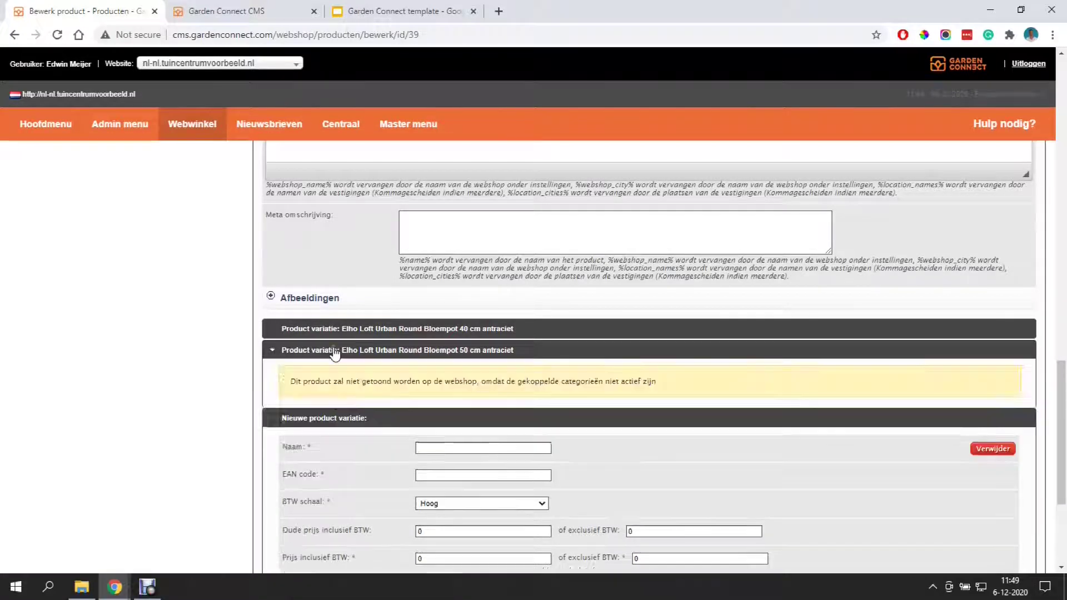
scroll(333, 354, "down", 1)
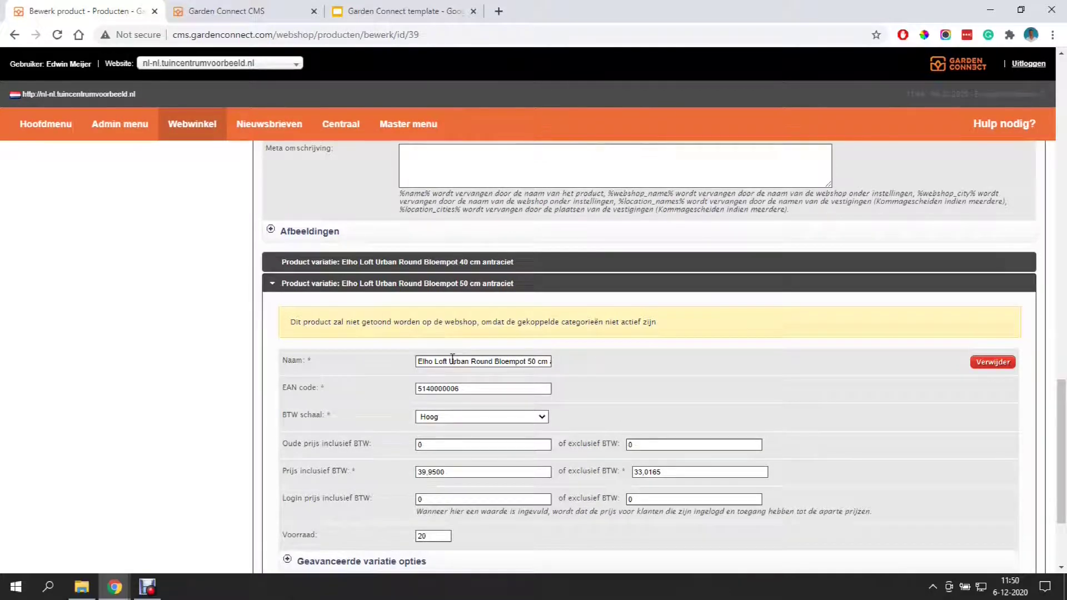
left_click_drag(418, 361, 573, 370)
scroll(557, 367, "down", 1)
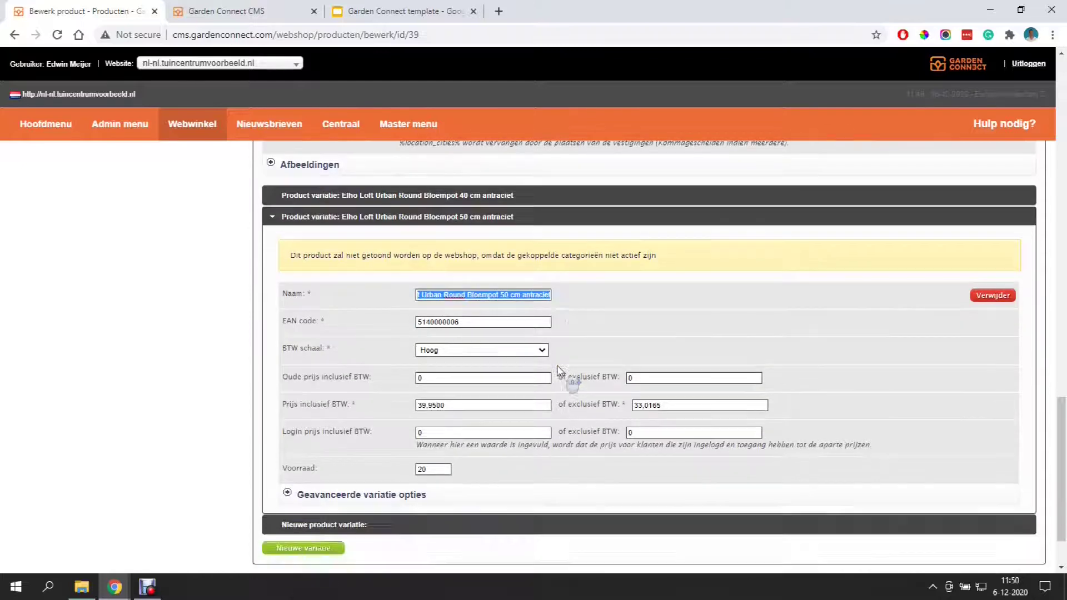
left_click(528, 321)
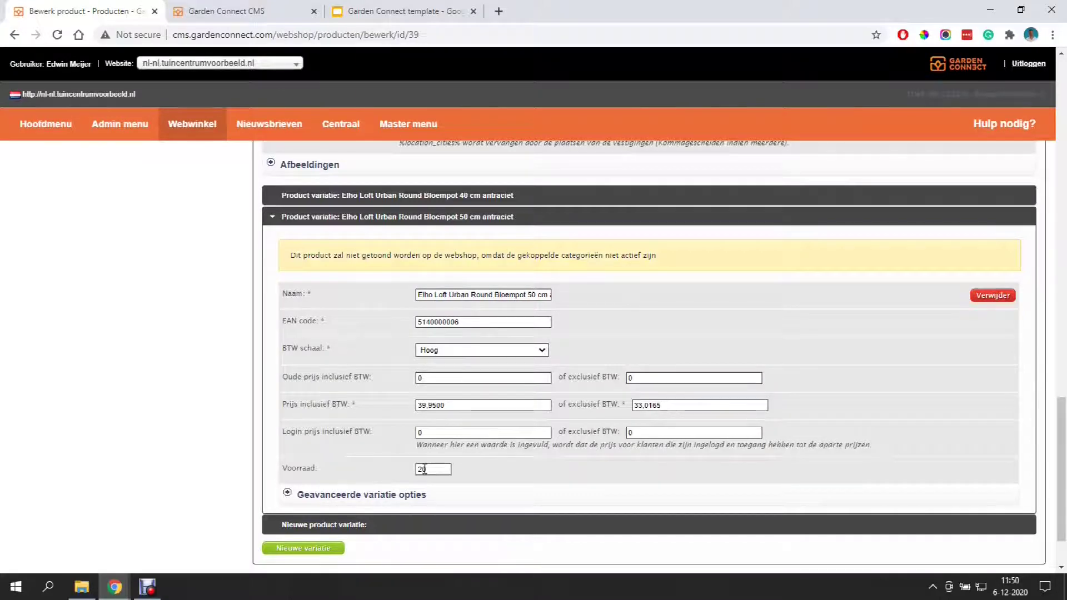
scroll(389, 469, "down", 1)
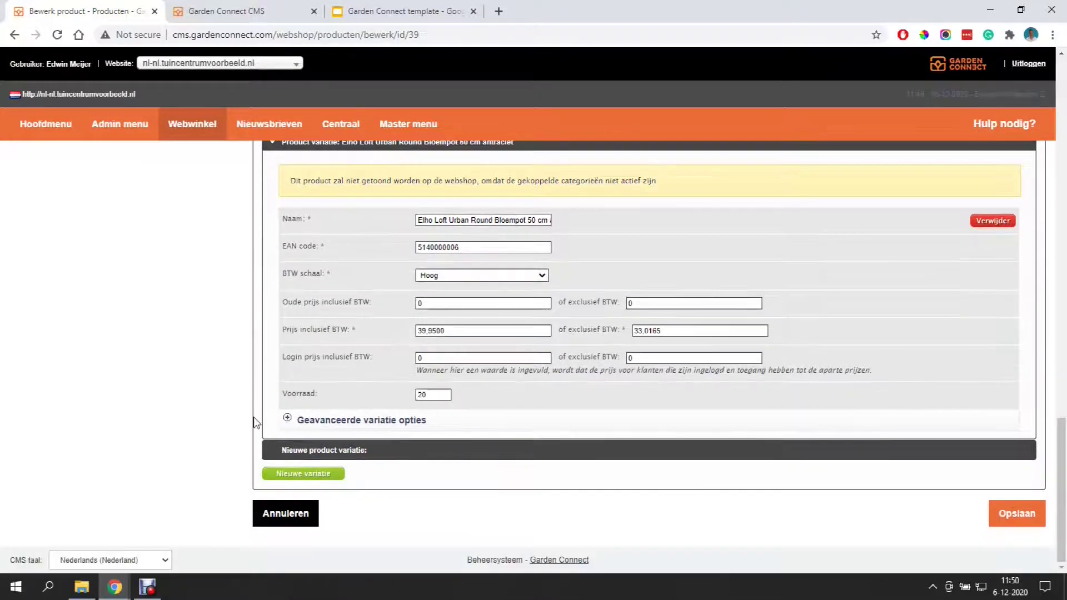
Expand the 50 cm variation's advanced options and review its fields from active status down to images and properties
left_click(288, 418)
scroll(289, 424, "down", 1)
scroll(290, 424, "down", 3)
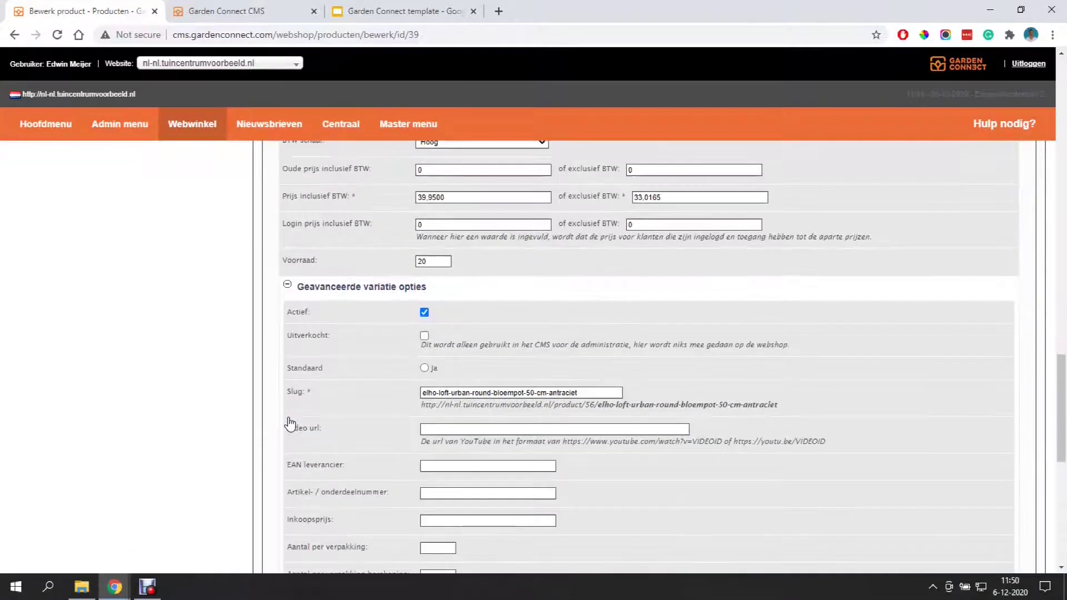
scroll(290, 424, "down", 1)
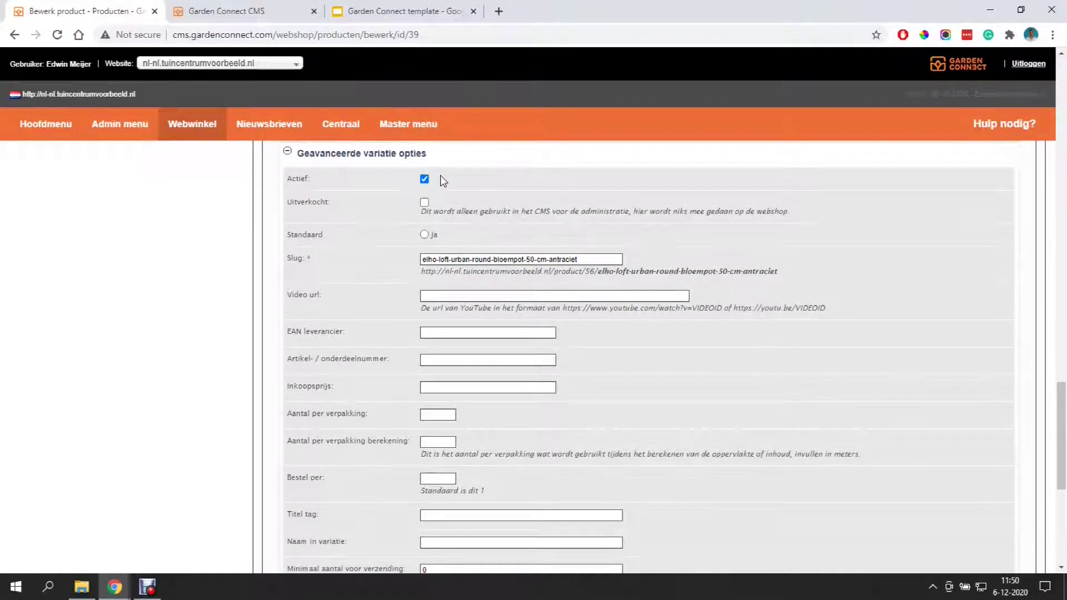
scroll(440, 179, "down", 1)
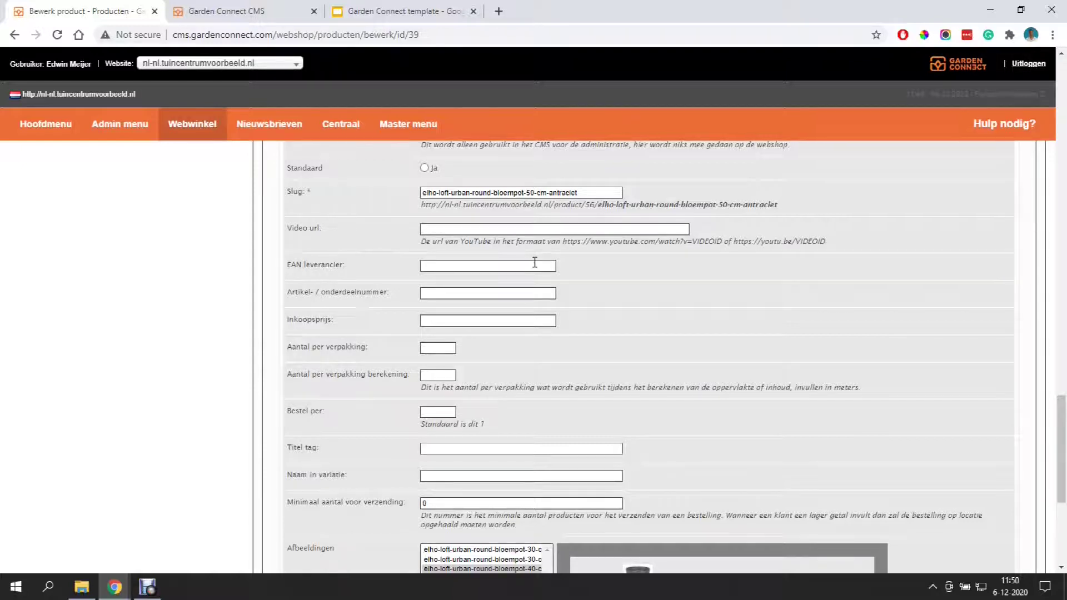
scroll(510, 286, "down", 1)
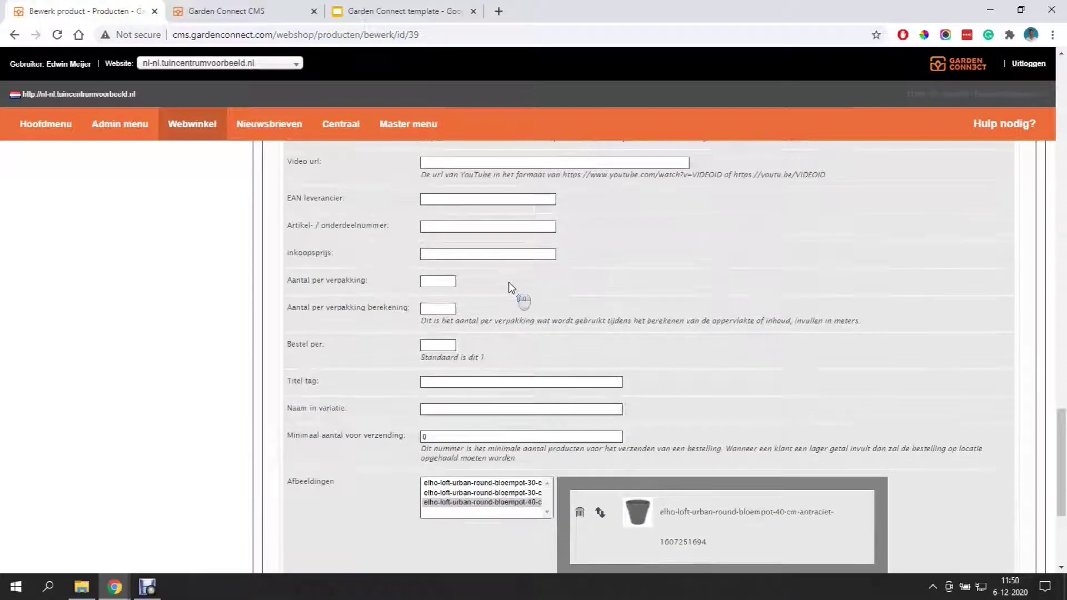
scroll(510, 286, "down", 2)
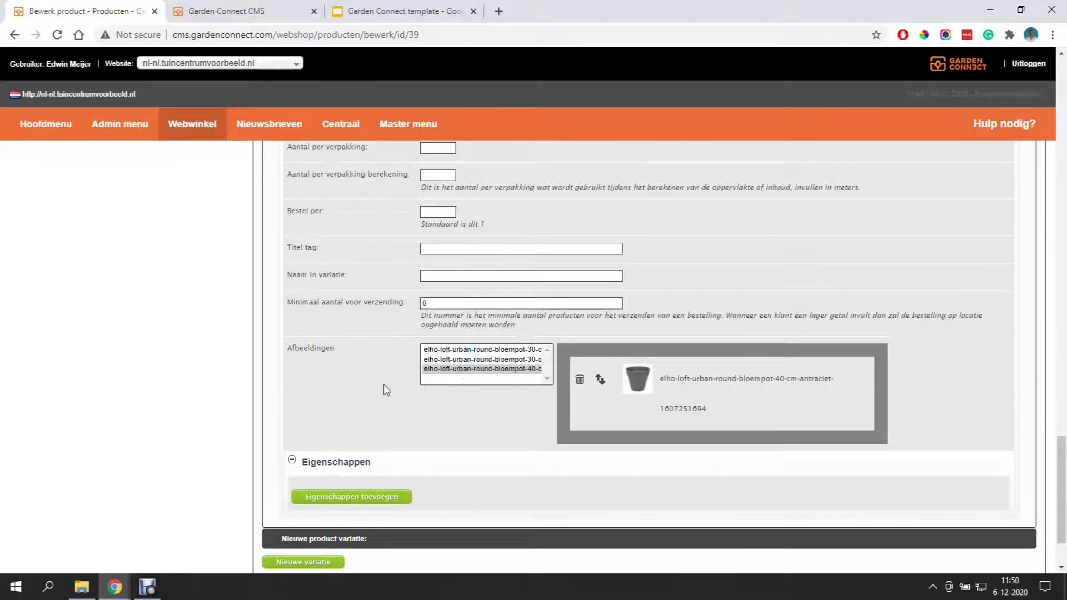
Expand the main product's images section and compare it with the image selection of the 50 cm variation
left_click_drag(1064, 520, 1064, 342)
left_click(311, 376)
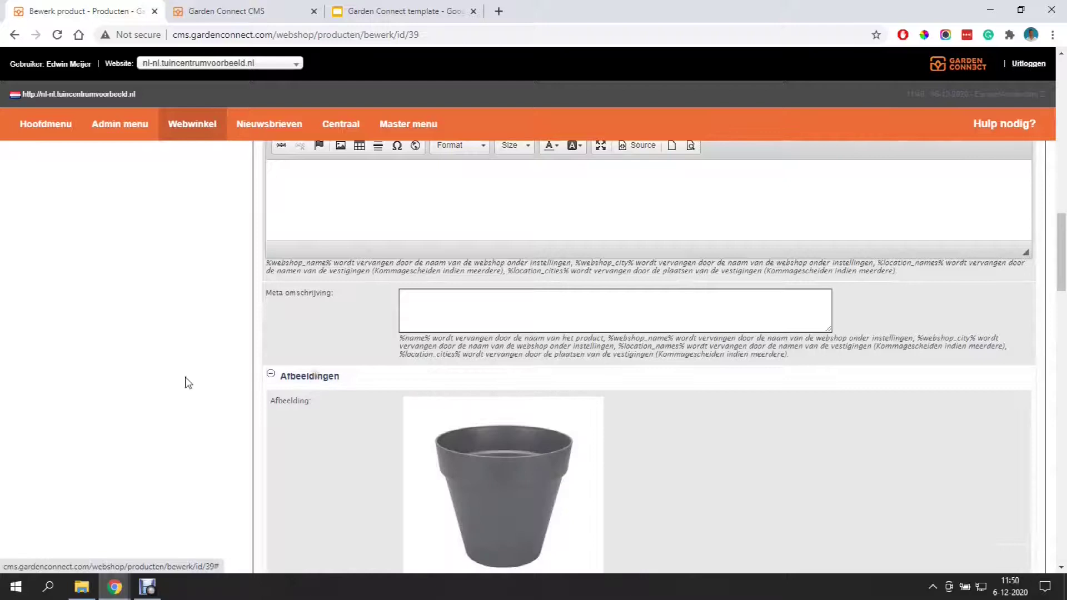
scroll(188, 382, "down", 3)
scroll(567, 298, "down", 1)
left_click_drag(1064, 297, 1043, 513)
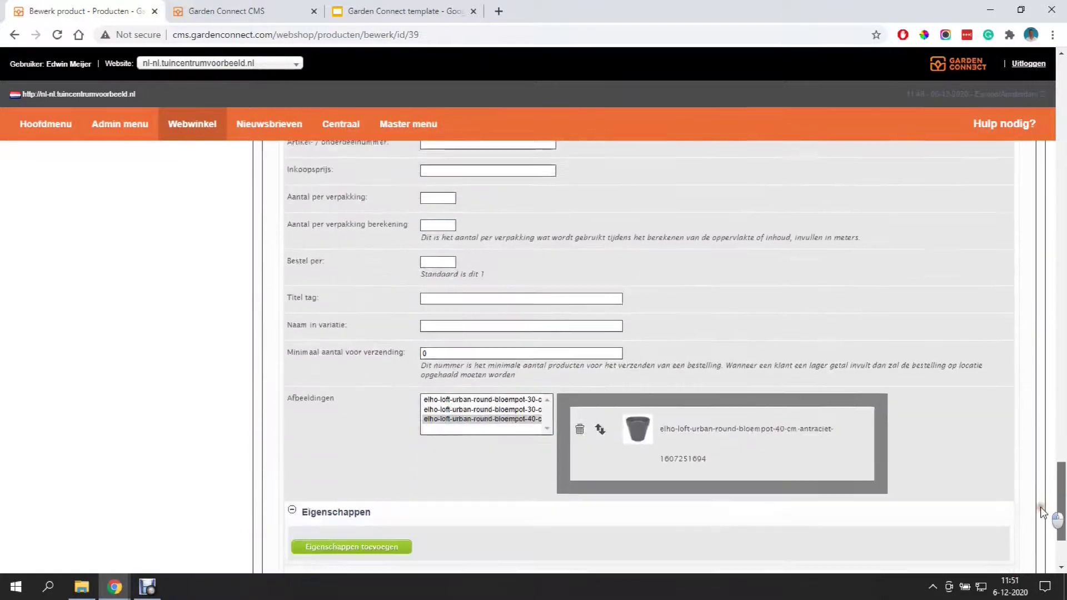
scroll(1043, 512, "down", 3)
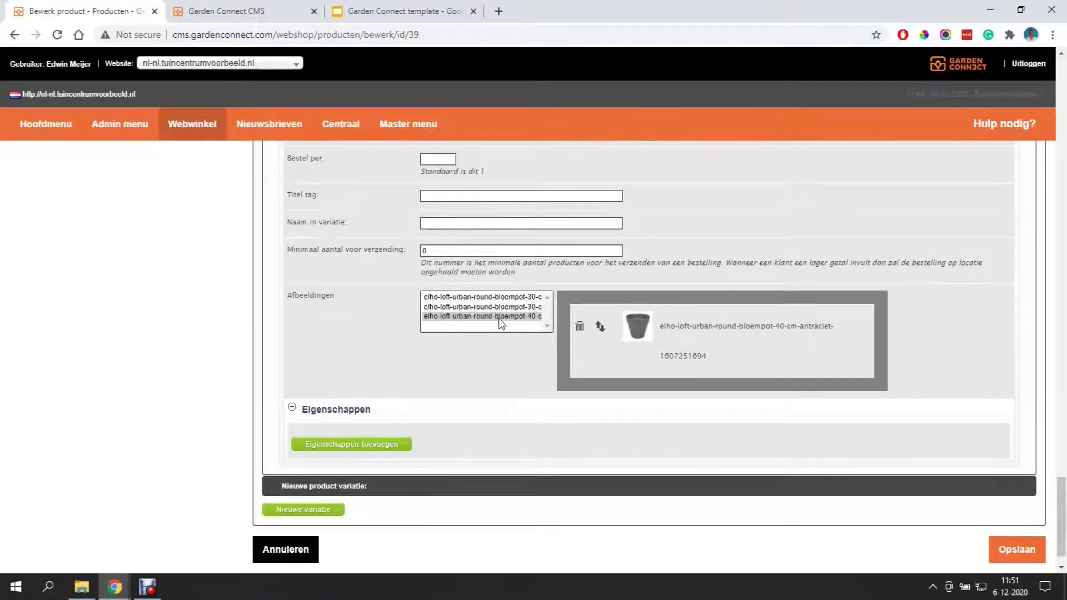
scroll(356, 319, "down", 1)
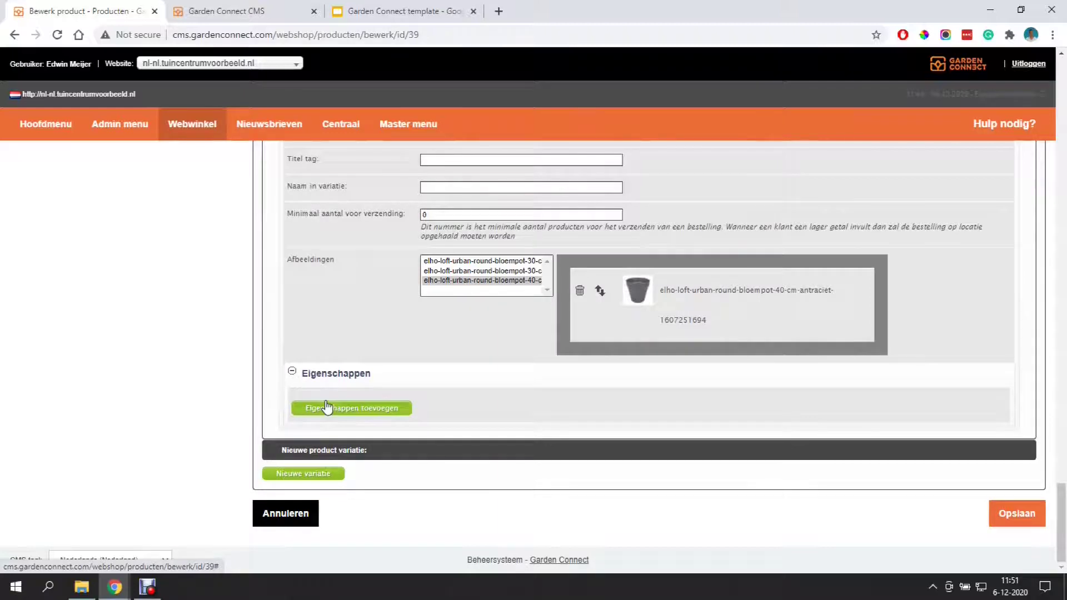
Show the main product's properties and look through the available property types without choosing one
left_click_drag(1064, 489, 1062, 64)
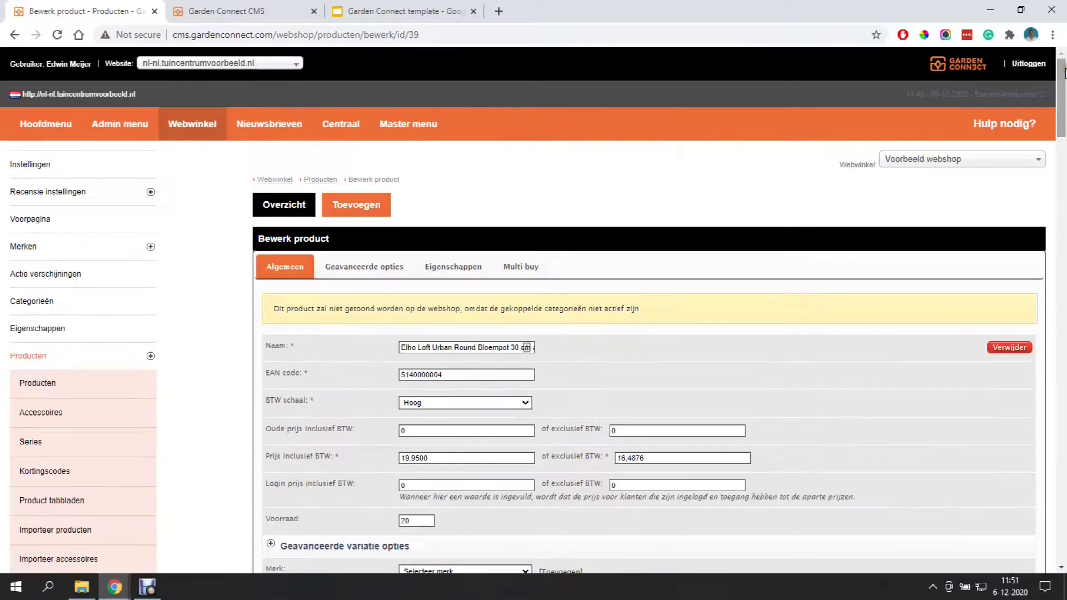
left_click(468, 268)
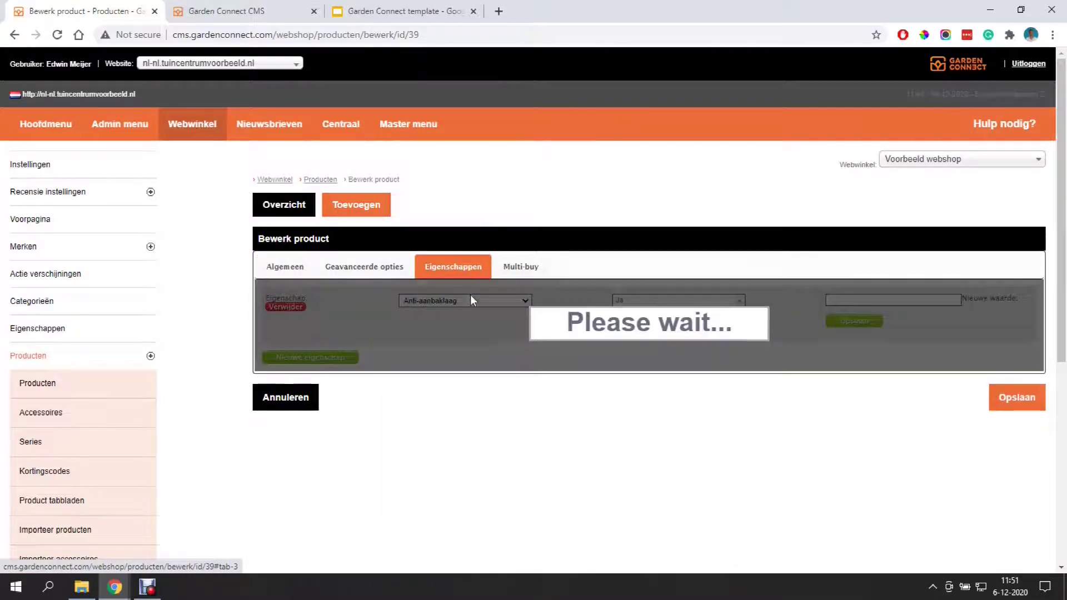
left_click(461, 300)
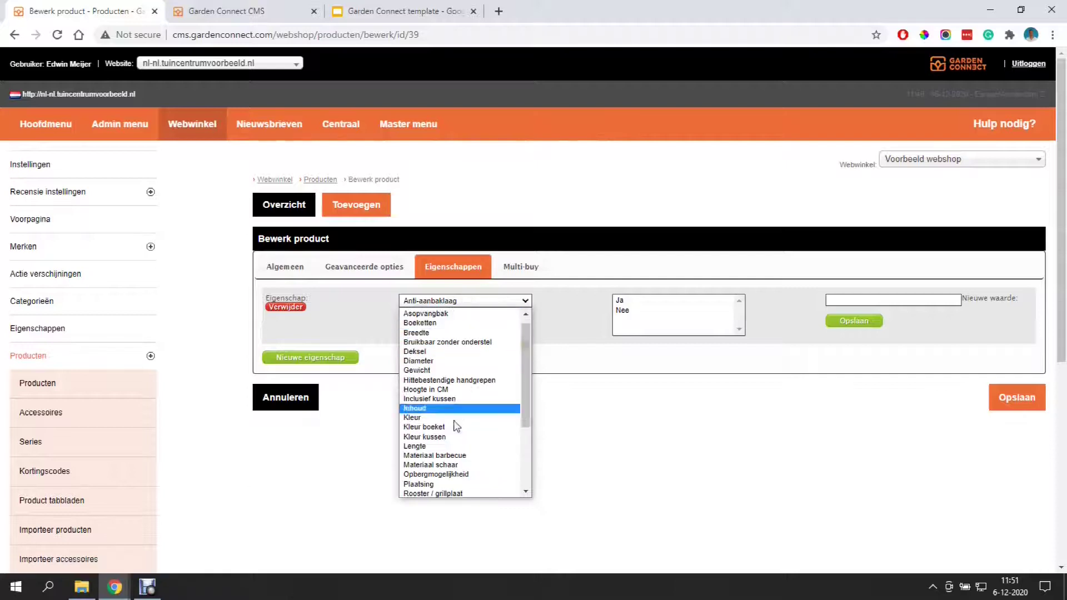
left_click(523, 447)
left_click_drag(524, 447, 576, 377)
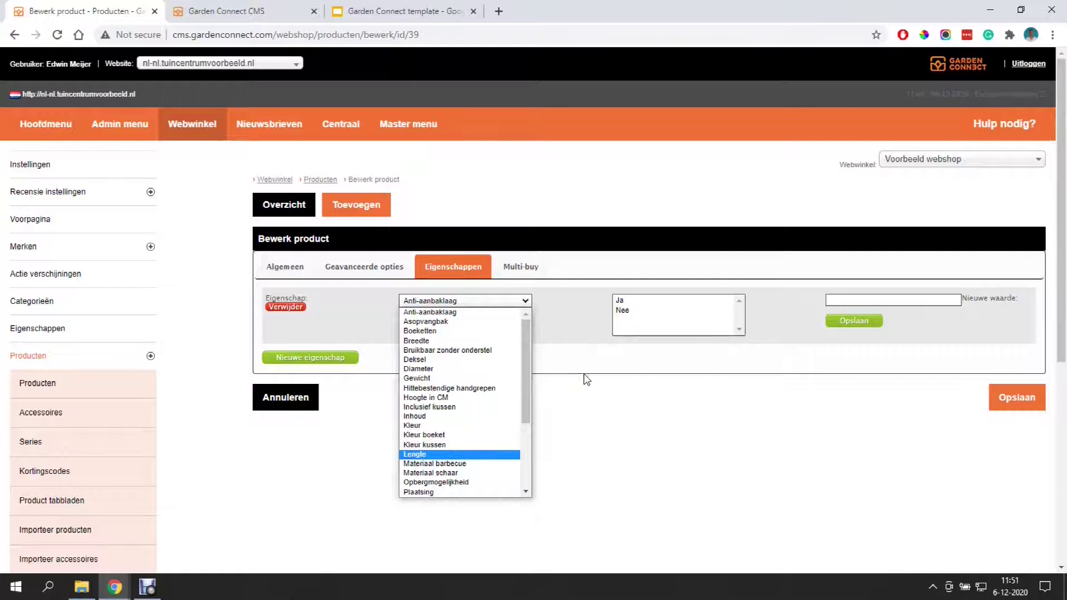
left_click(586, 380)
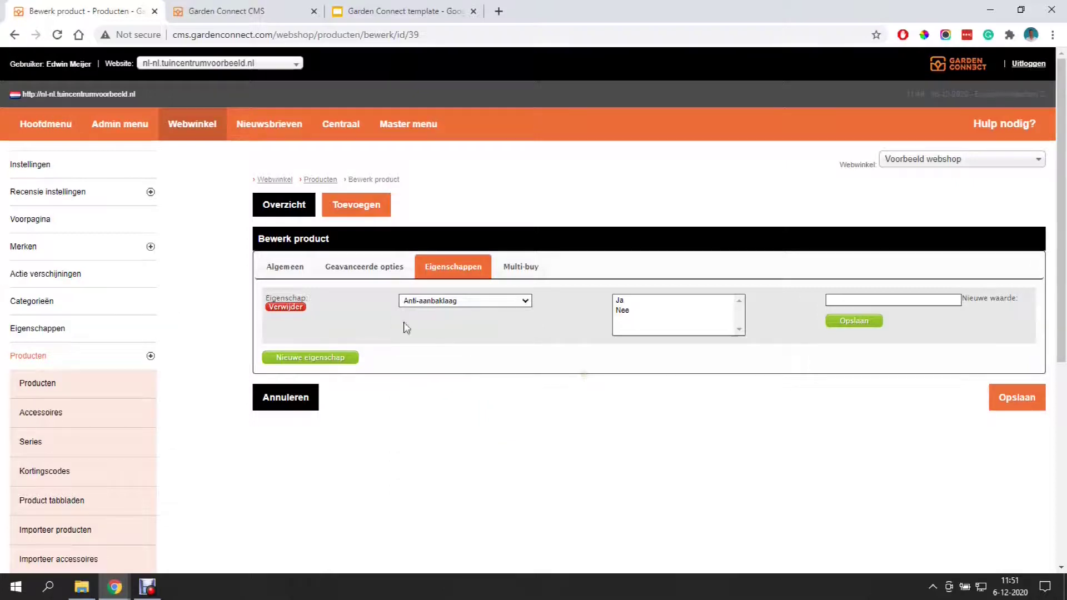
Add a property to the 50 cm antraciet variation and set its type to Hoogte in CM
left_click(285, 267)
left_click_drag(1062, 136, 1062, 459)
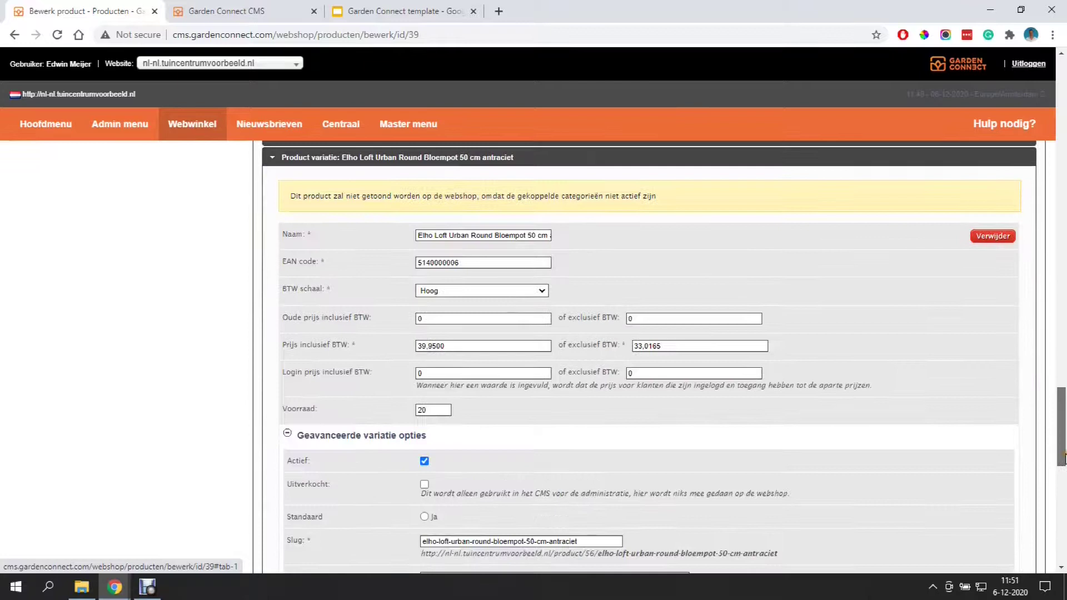
scroll(781, 377, "down", 10)
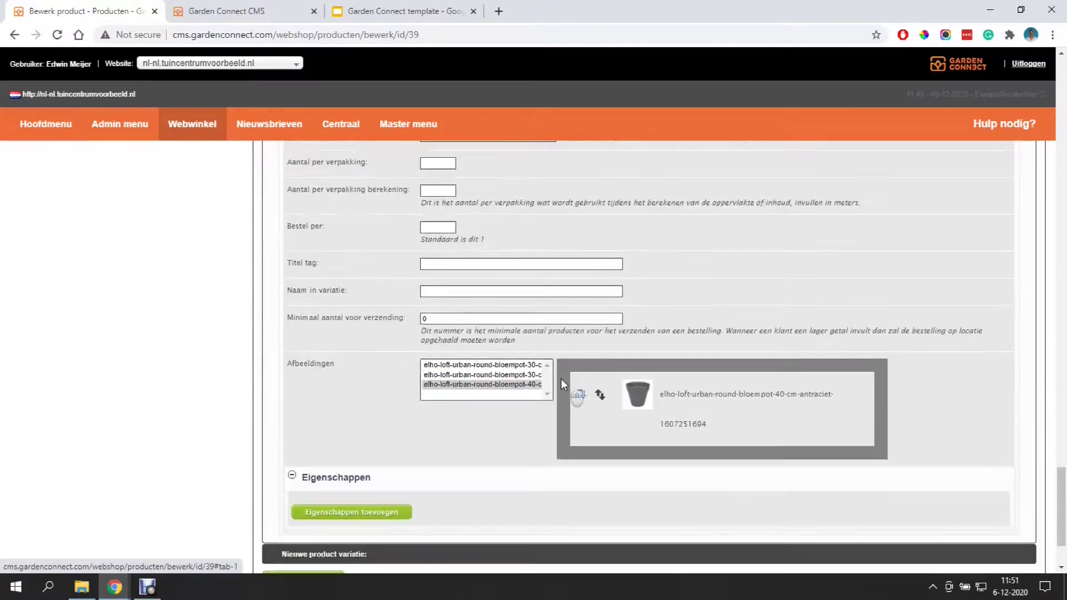
scroll(561, 378, "down", 2)
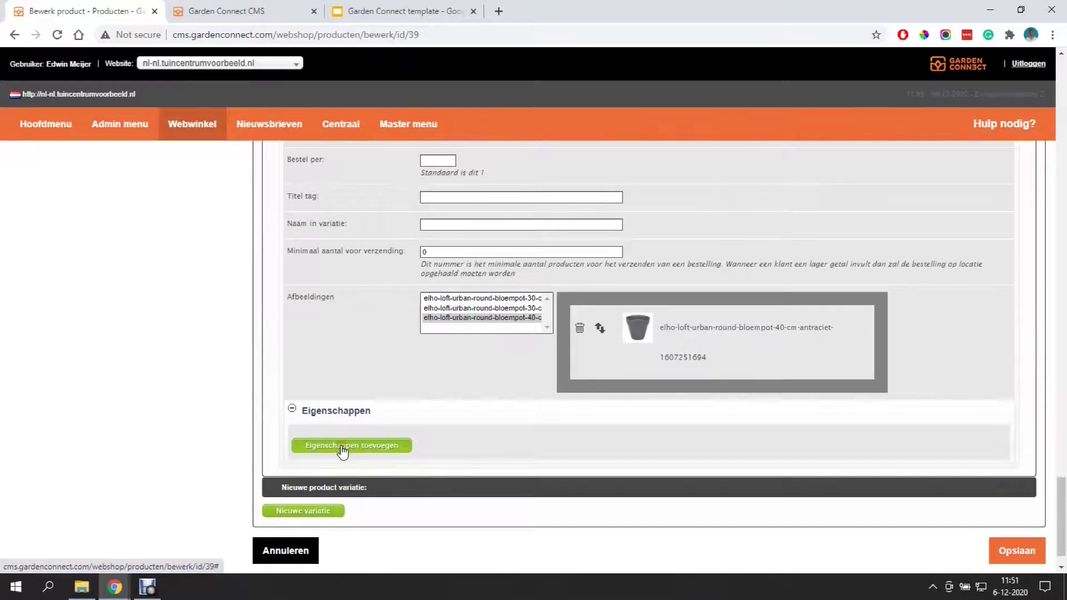
left_click(340, 446)
left_click(457, 442)
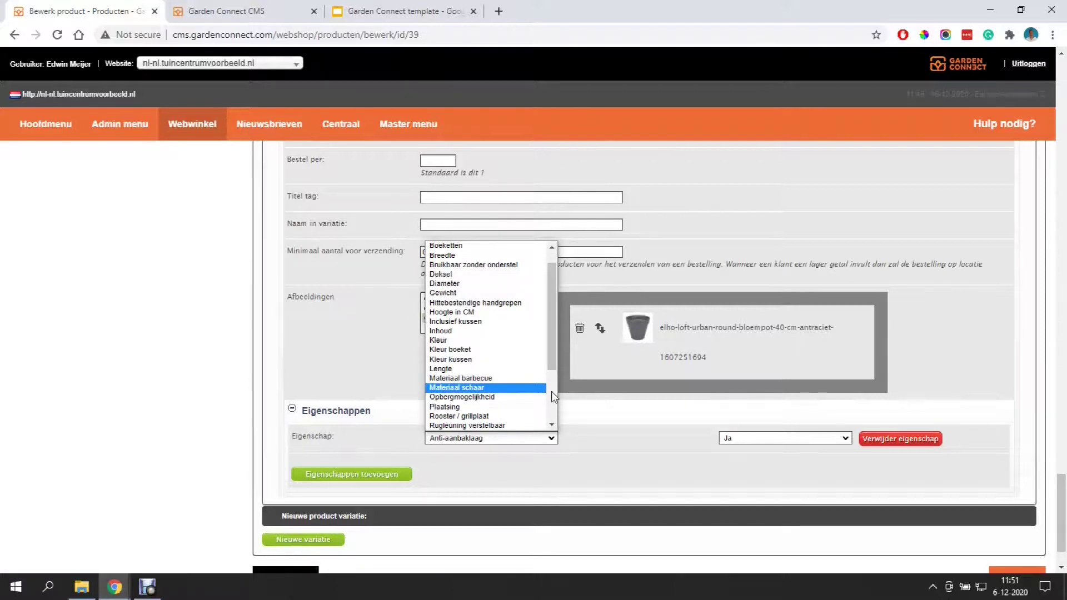
left_click(452, 312)
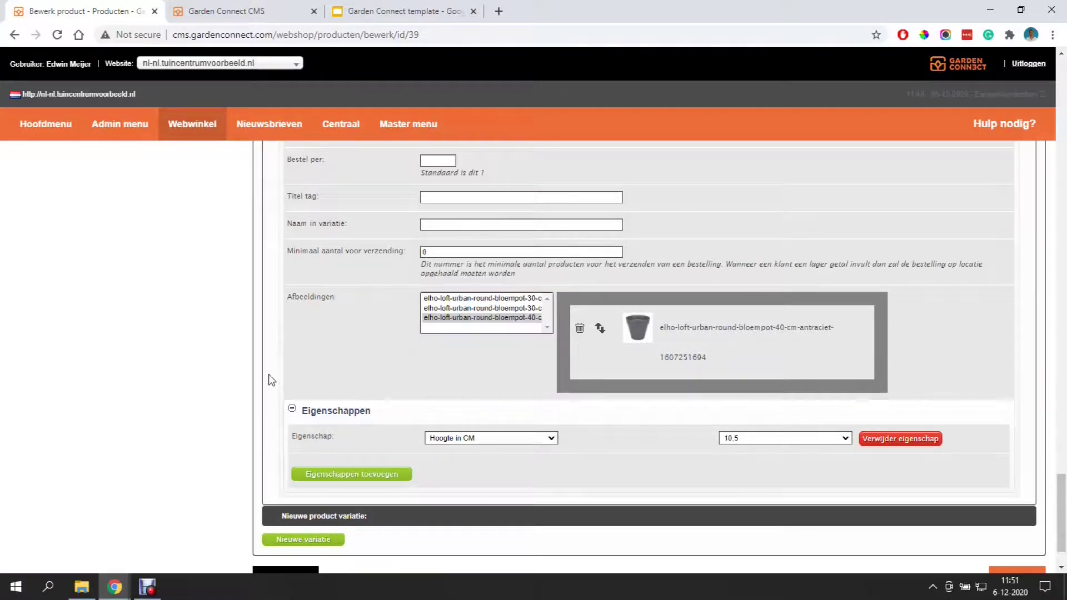
scroll(271, 380, "down", 2)
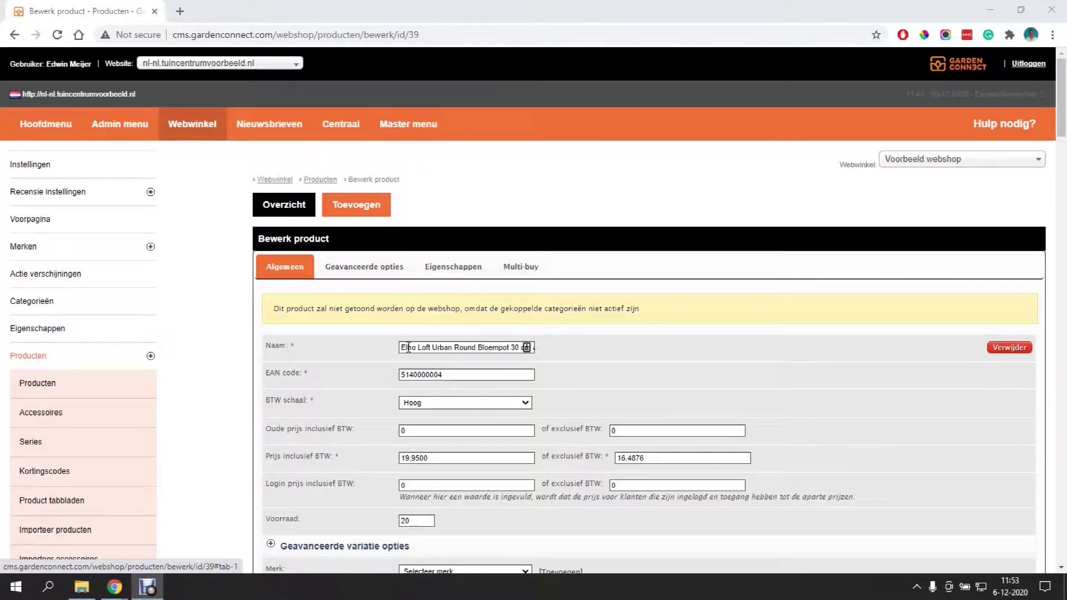
Set the product's overview name to "Elho Loft Urban Round Bloempot 30 cm", reusing the product name without its colour
left_click_drag(408, 347, 573, 354)
left_click(574, 355)
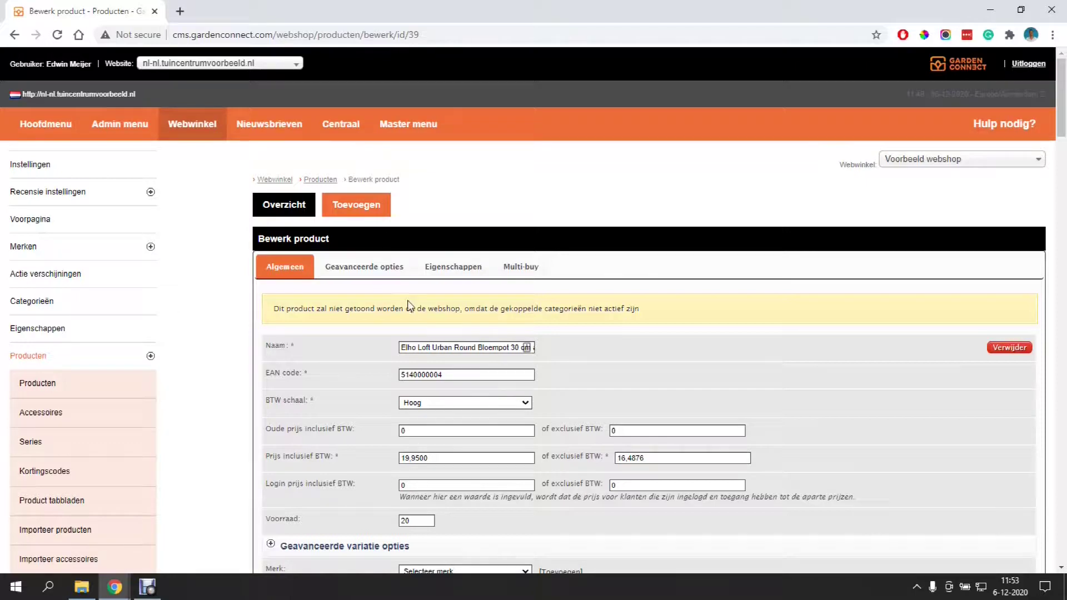
left_click(392, 272)
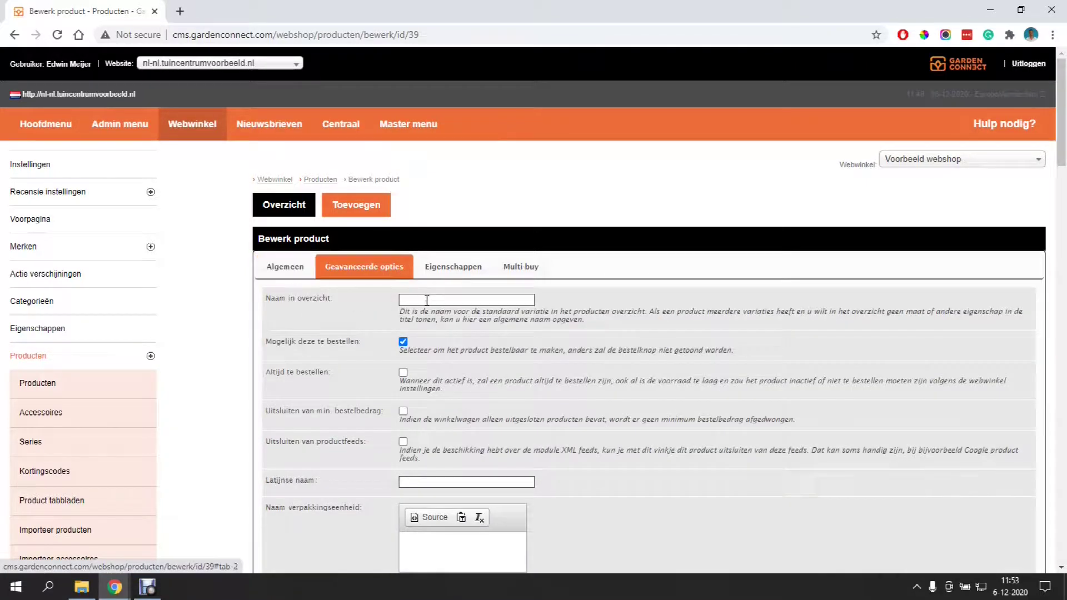
left_click(307, 274)
left_click_drag(400, 347, 521, 357)
key("ctrl+c")
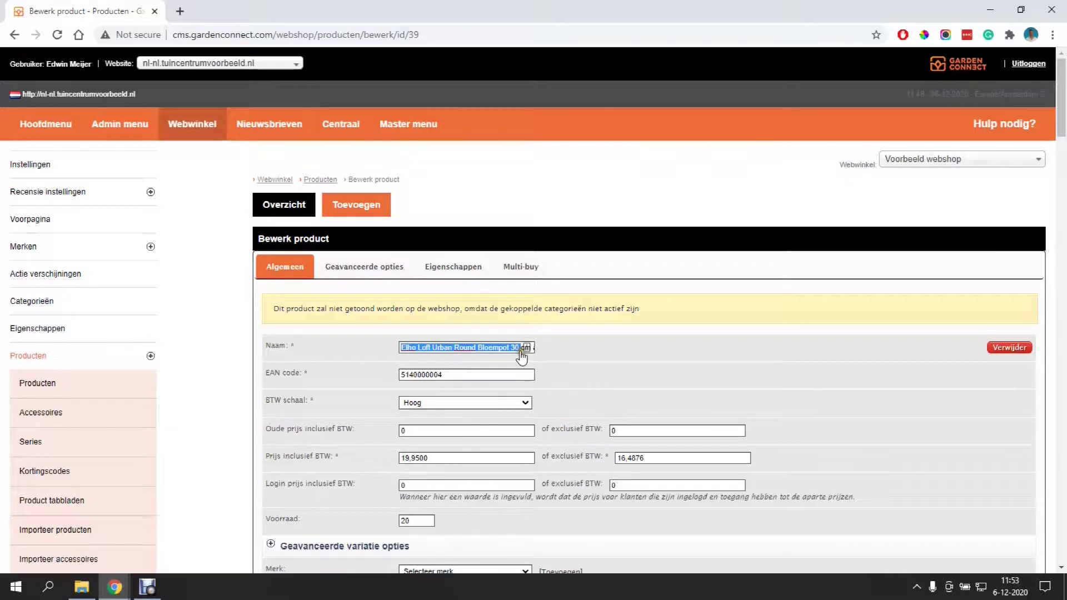
left_click(363, 267)
left_click(522, 301)
key("ctrl+v")
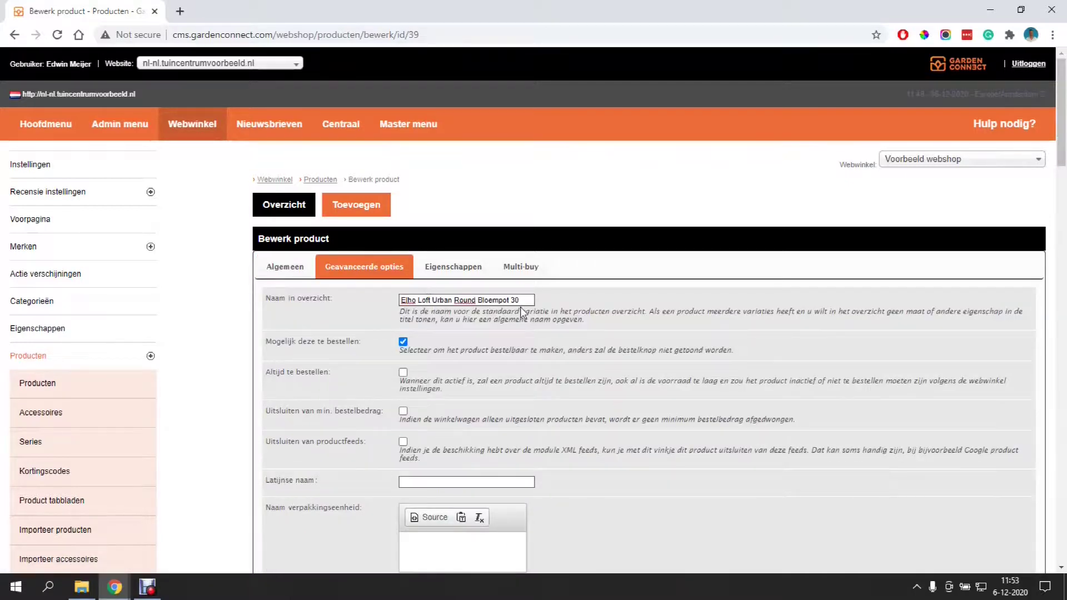
type("cm")
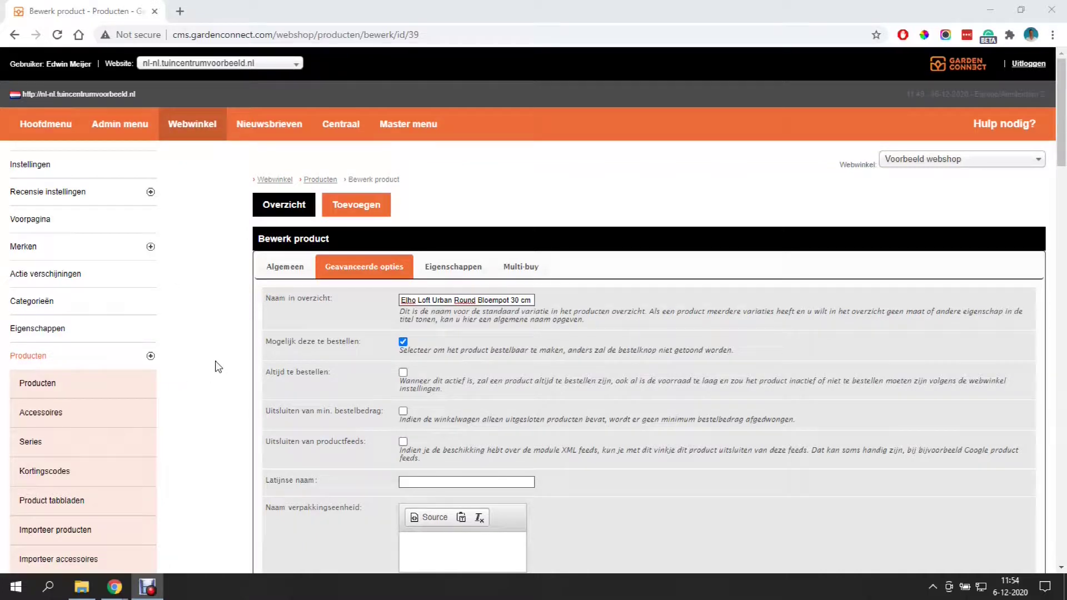
Review the product series choices in the current product's advanced options, keeping ELHO Loft Round selected
scroll(239, 372, "down", 10)
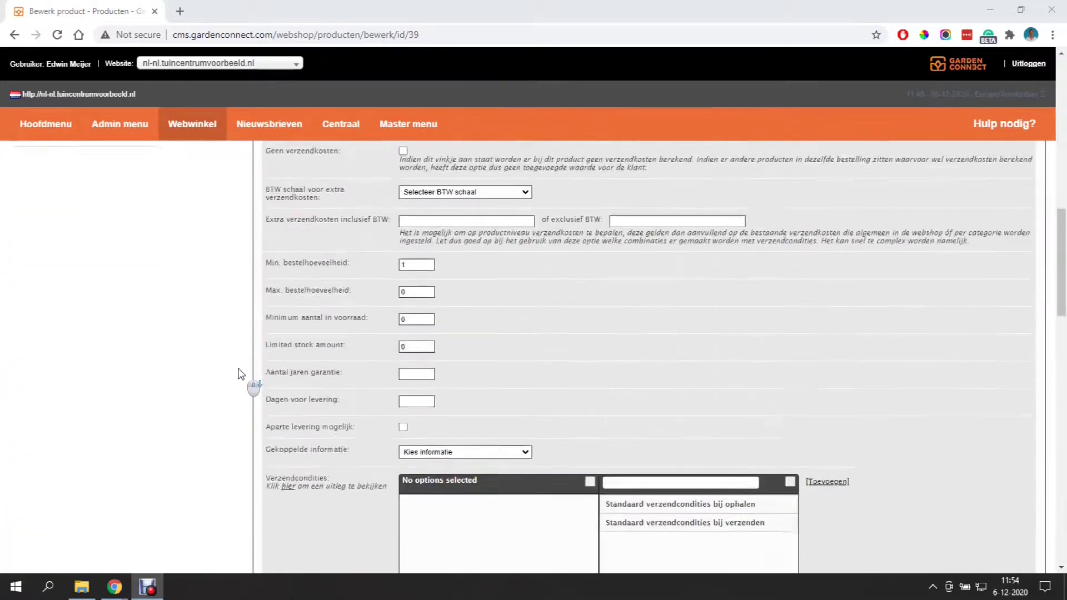
scroll(239, 373, "down", 15)
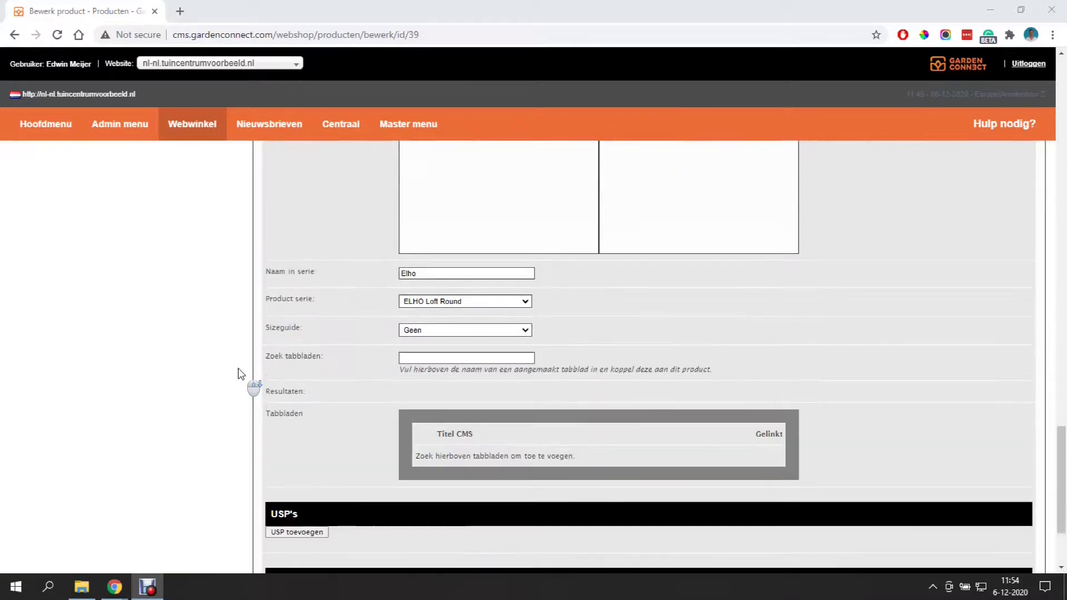
left_click(475, 302)
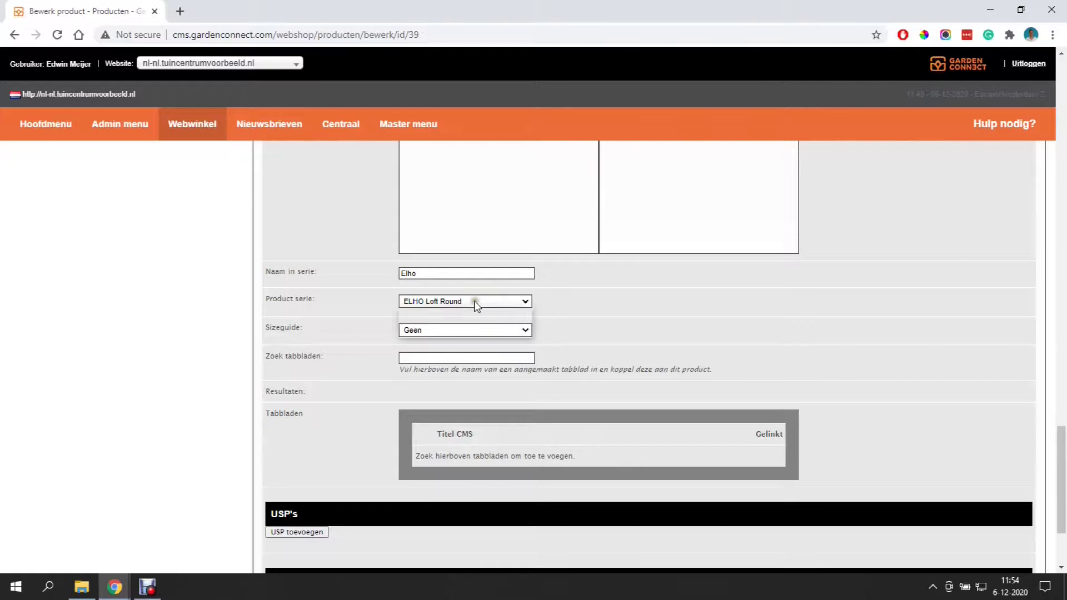
left_click(464, 323)
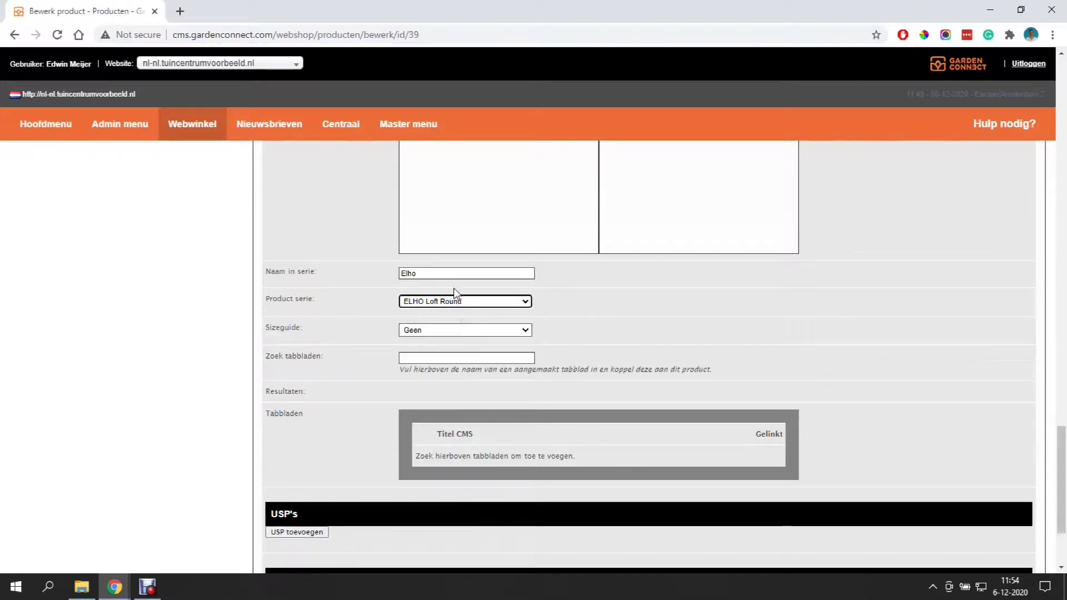
Return to the product overview and open the Elho Loft Urban Round Bloempot 30 cm blauw for editing
left_click_drag(1061, 508, 1061, 138)
left_click(65, 389)
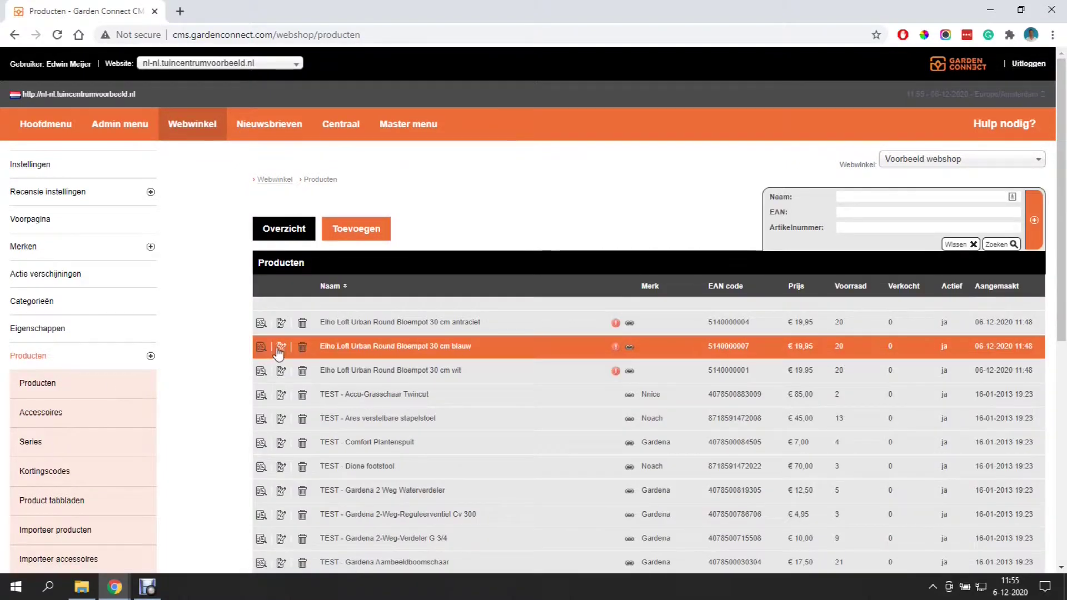
left_click(281, 350)
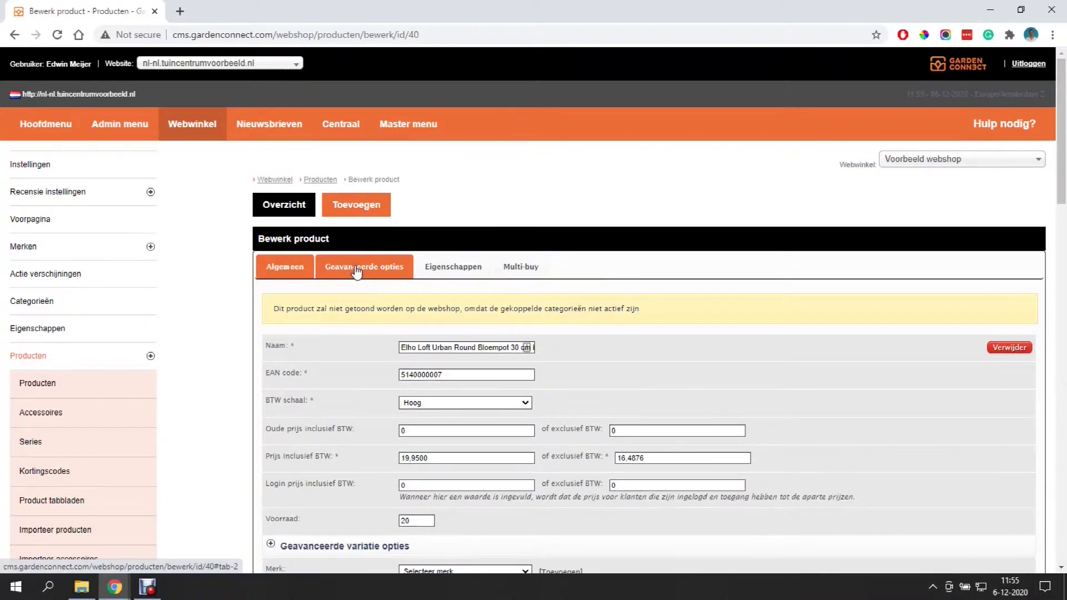
Assign the 30 cm blauw product to the ELHO Loft Round product series in its advanced options
left_click(356, 271)
scroll(349, 349, "down", 7)
scroll(347, 344, "down", 15)
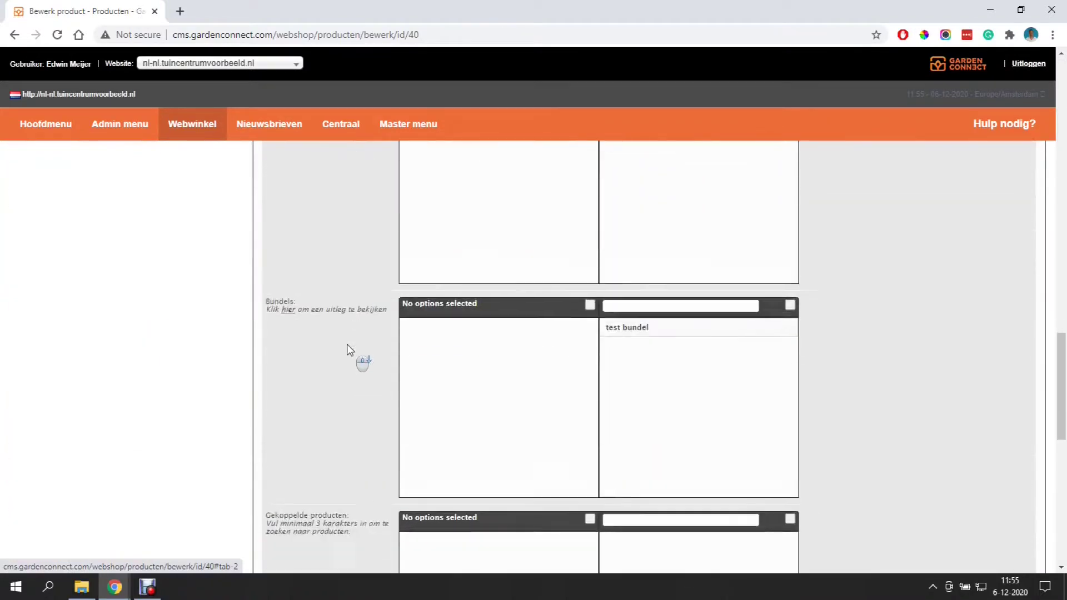
left_click(431, 302)
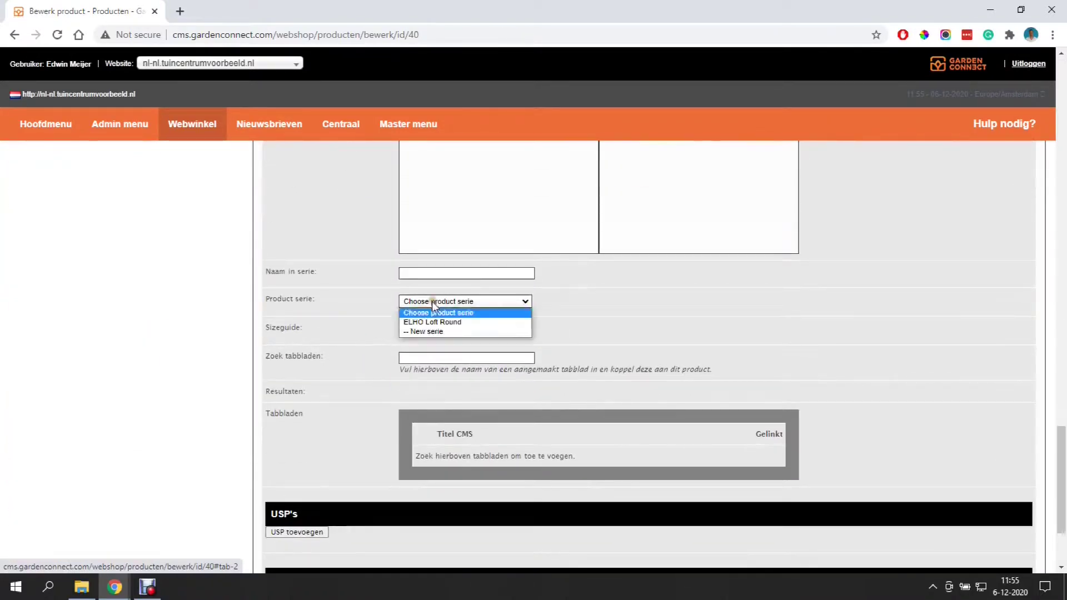
left_click(430, 321)
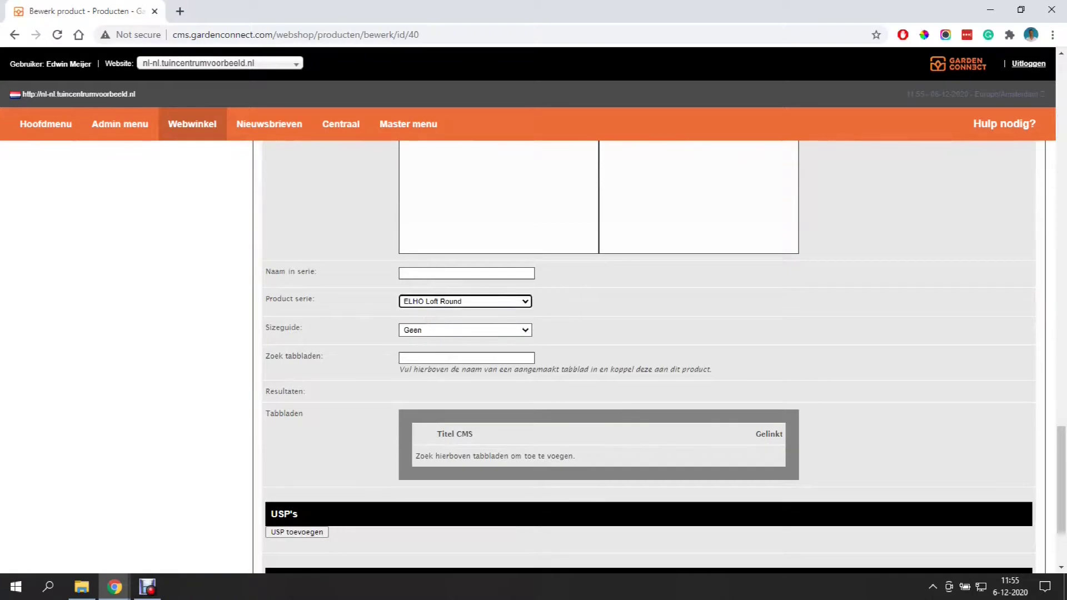